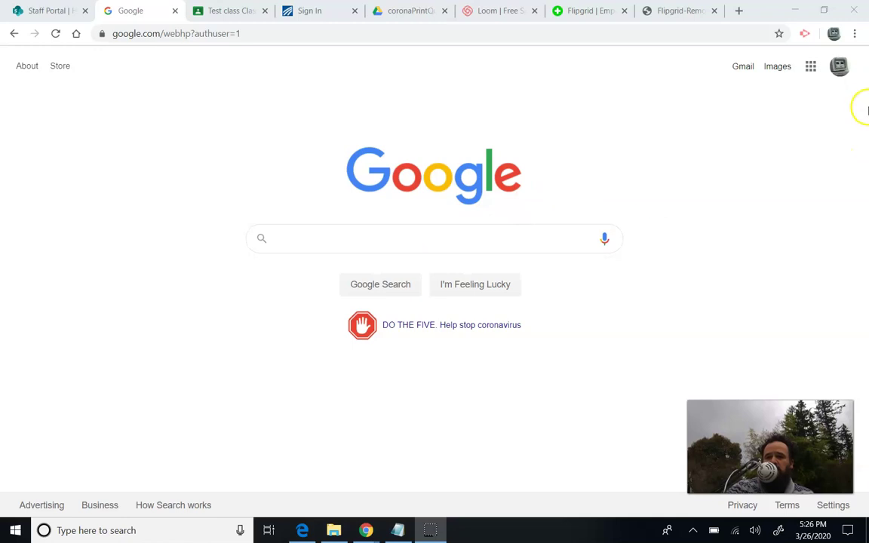
Switch the Google homepage to the school account from the profile avatar's account list.
{"action": "left_click", "coordinate": [840, 67]}
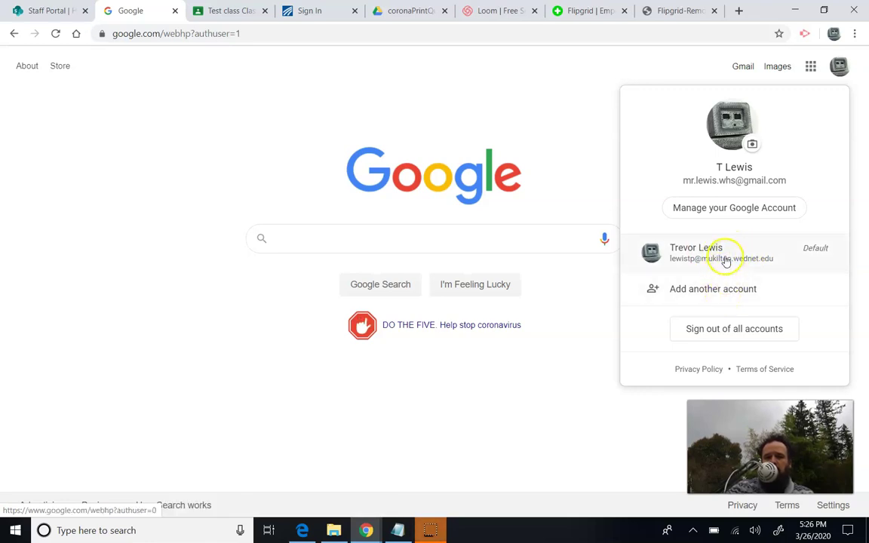
{"action": "left_click", "coordinate": [726, 260]}
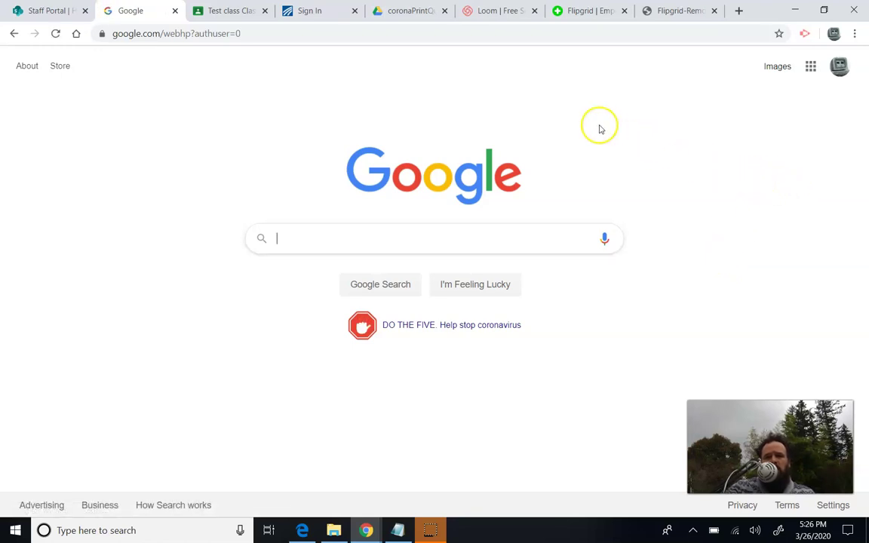
Sign in to Loom with Google using the school account.
{"action": "left_click", "coordinate": [500, 12]}
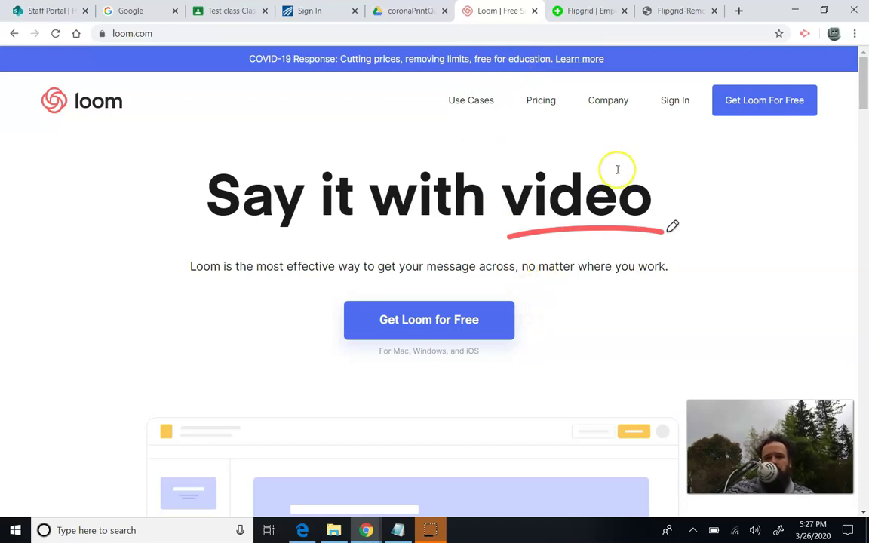
{"action": "left_click", "coordinate": [676, 101]}
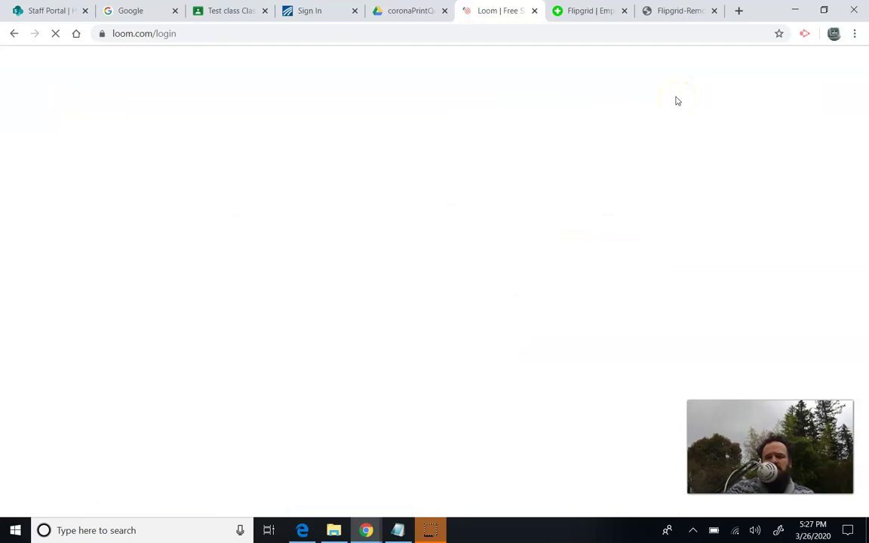
{"action": "left_click", "coordinate": [669, 90]}
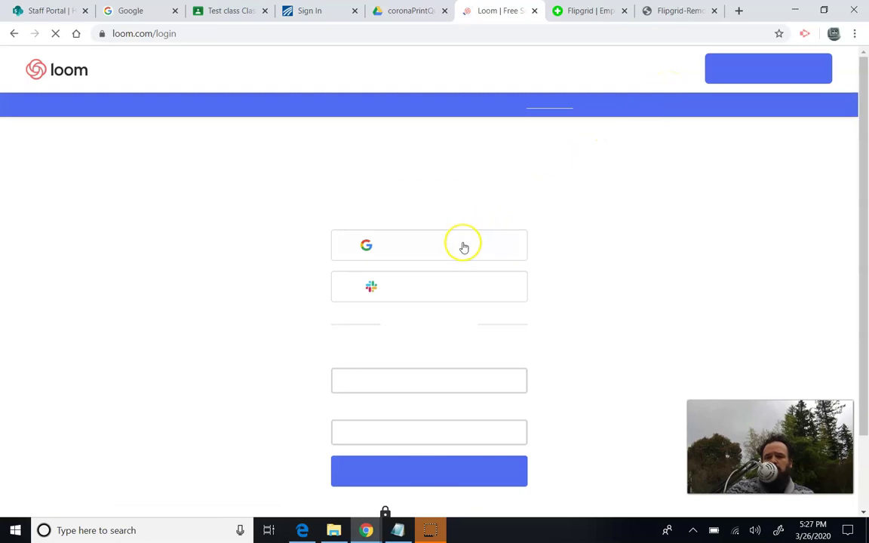
{"action": "left_click", "coordinate": [464, 246]}
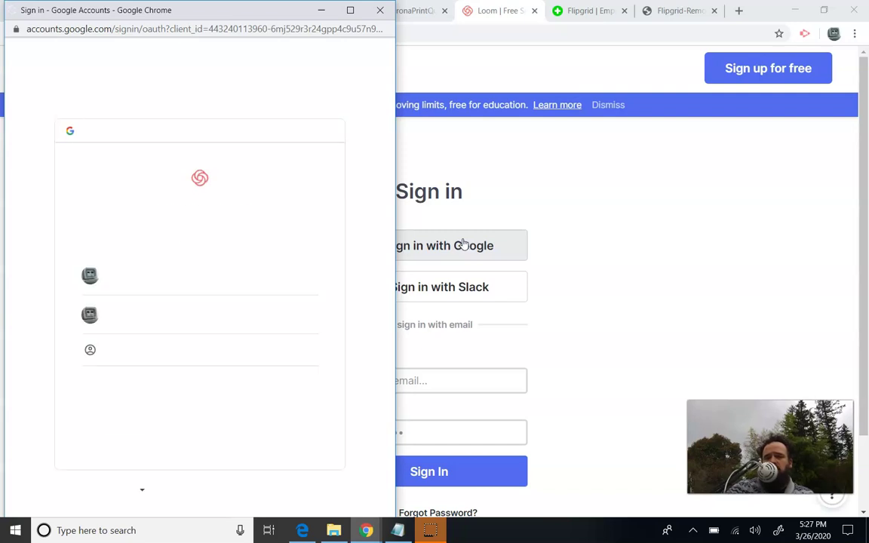
{"action": "left_click", "coordinate": [172, 280]}
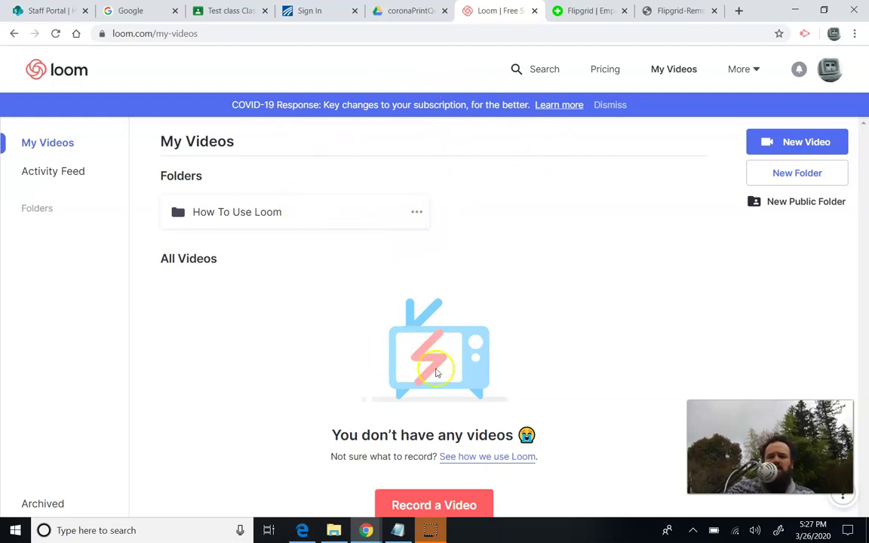
Under Record a Video, choose the Chrome Extension recorder and open its Chrome Web Store page.
{"action": "left_click", "coordinate": [420, 504]}
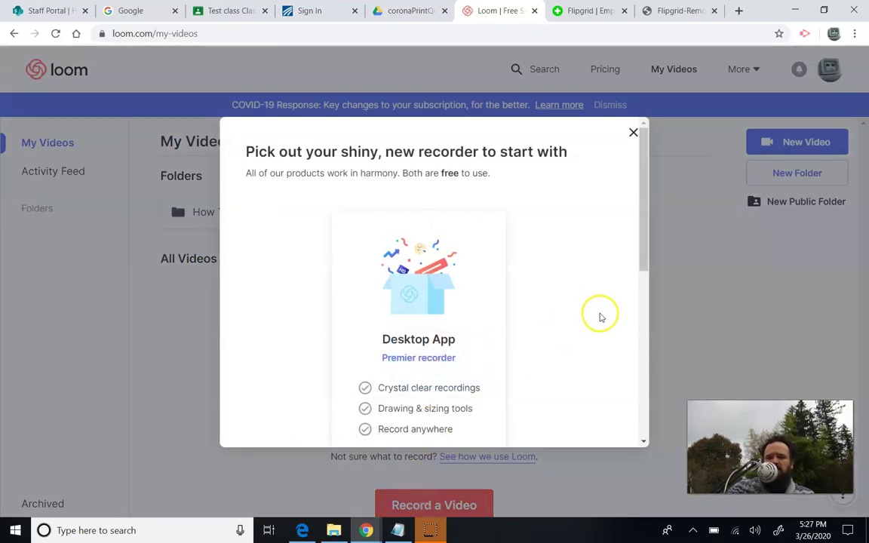
{"action": "scroll", "coordinate": [601, 318], "scroll_direction": "down", "scroll_amount": 5}
{"action": "scroll", "coordinate": [588, 322], "scroll_direction": "up", "scroll_amount": 5}
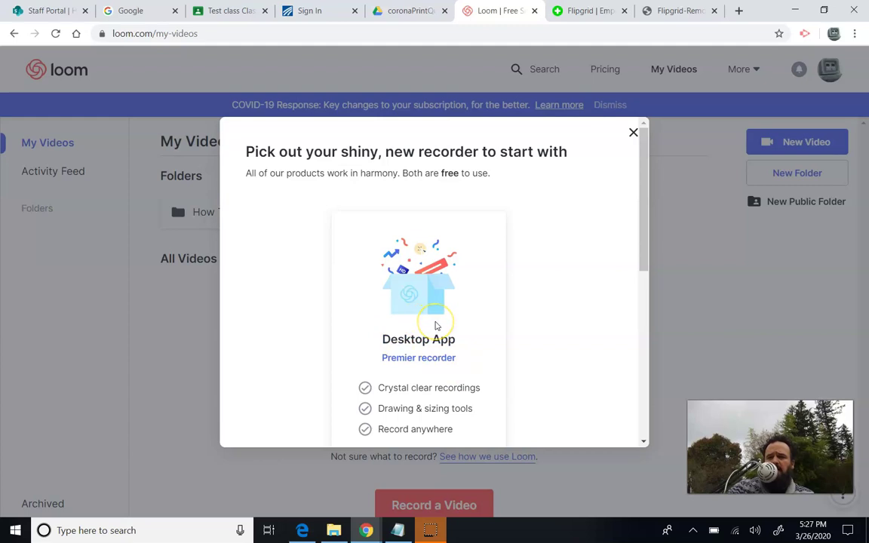
{"action": "scroll", "coordinate": [435, 326], "scroll_direction": "down", "scroll_amount": 5}
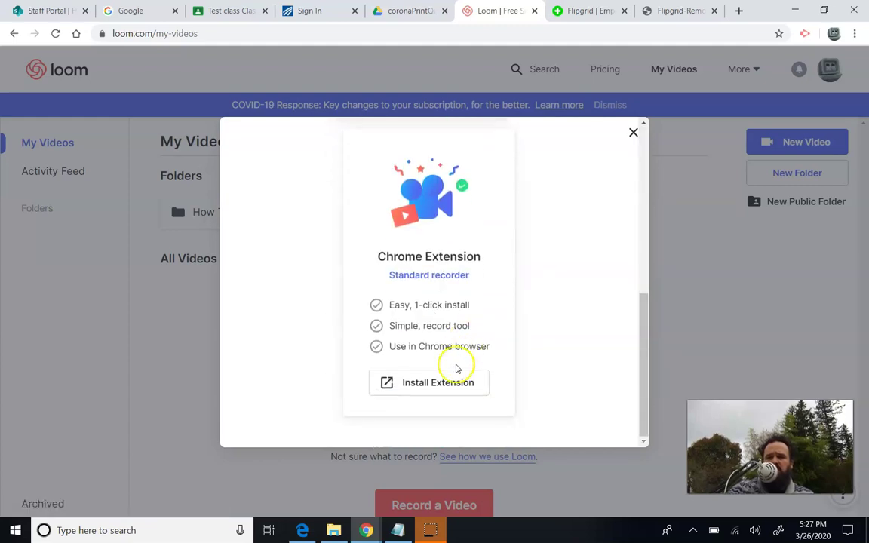
{"action": "left_click", "coordinate": [453, 382]}
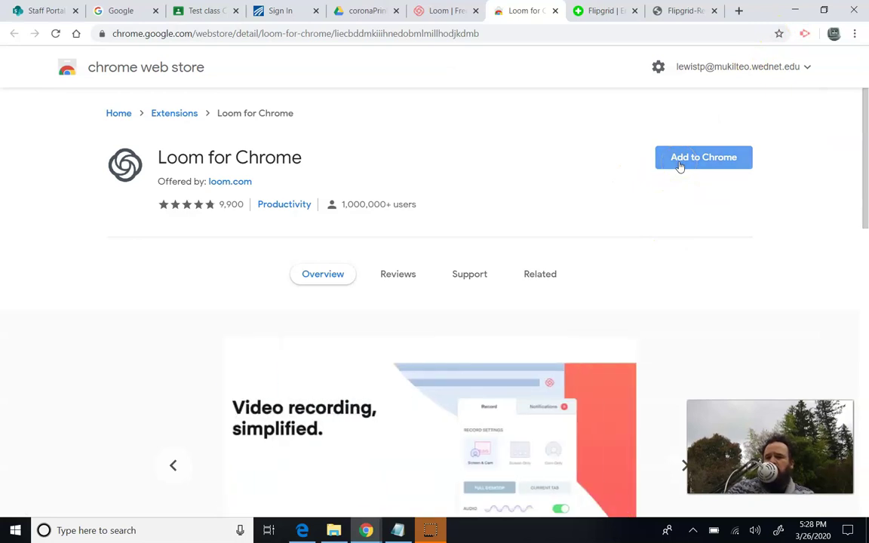
Add Loom for Chrome to the browser and launch it from the toolbar icon.
{"action": "left_click", "coordinate": [677, 165]}
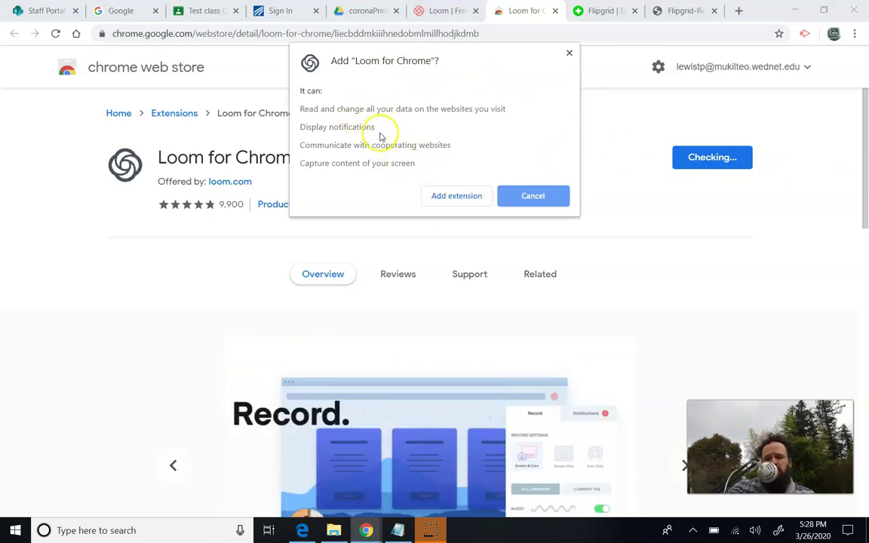
{"action": "left_click", "coordinate": [441, 198]}
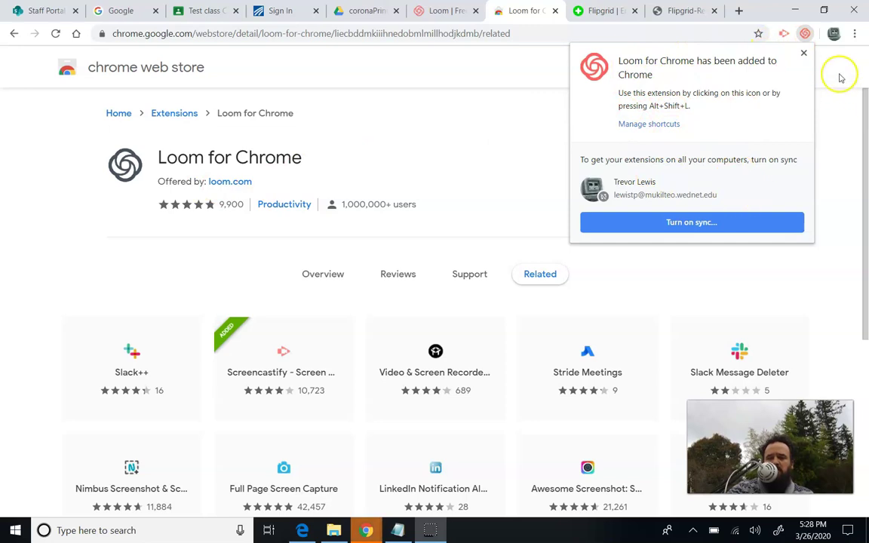
{"action": "left_click", "coordinate": [804, 54]}
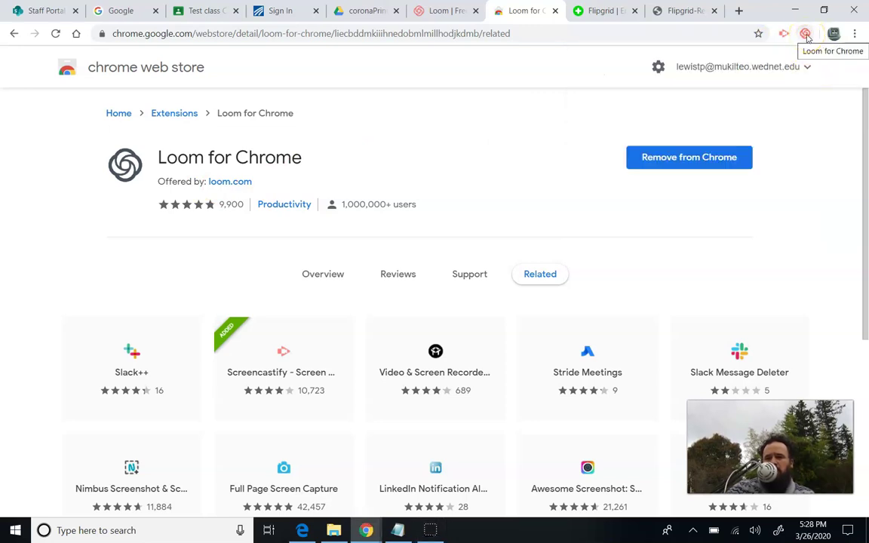
{"action": "left_click", "coordinate": [806, 35]}
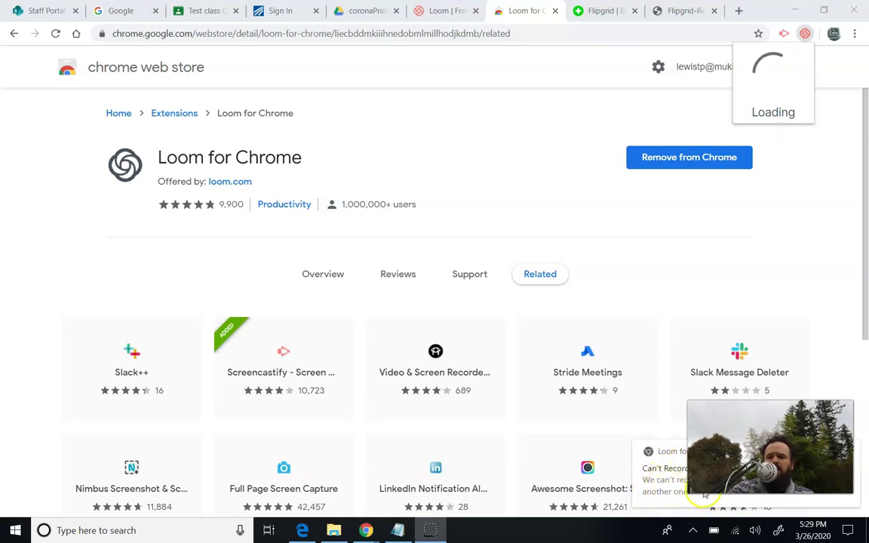
Record a screen video of the Google homepage tab with the Loom extension.
{"action": "left_click", "coordinate": [113, 11]}
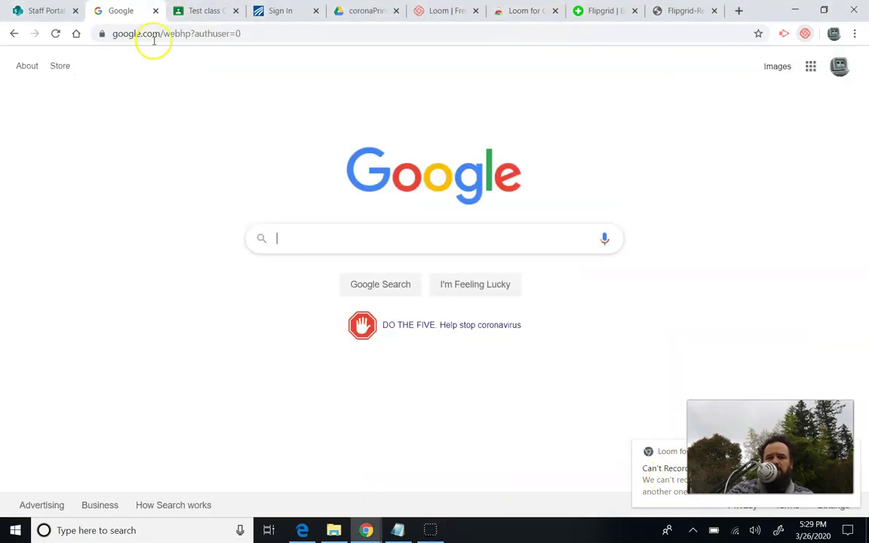
{"action": "left_click", "coordinate": [806, 34]}
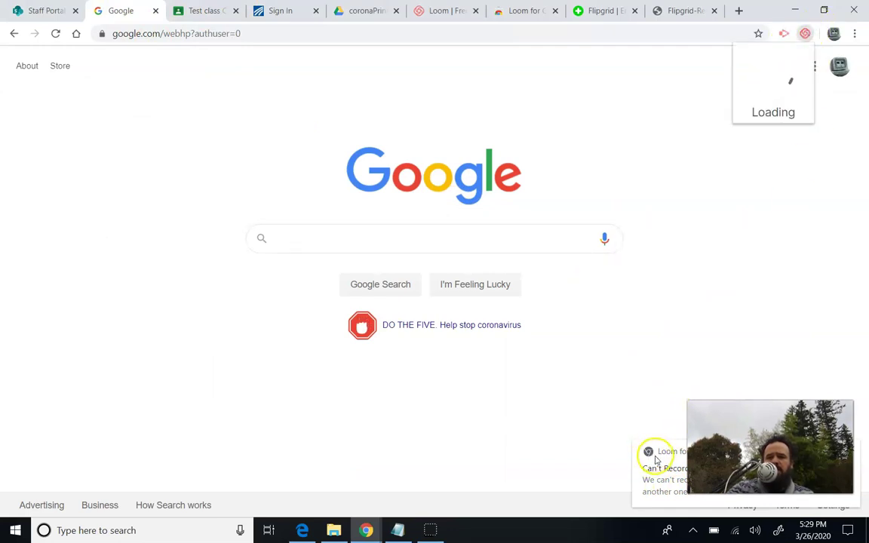
{"action": "left_click", "coordinate": [808, 35]}
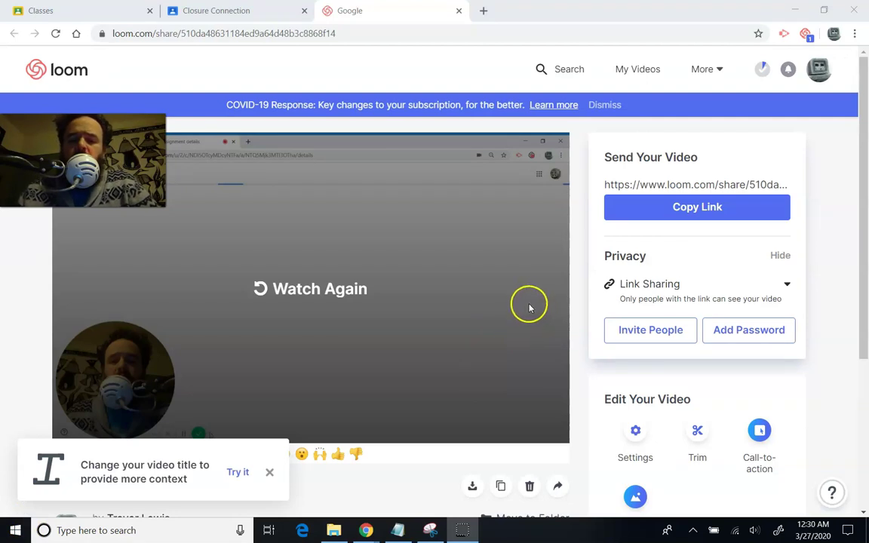
{"action": "left_click", "coordinate": [429, 531]}
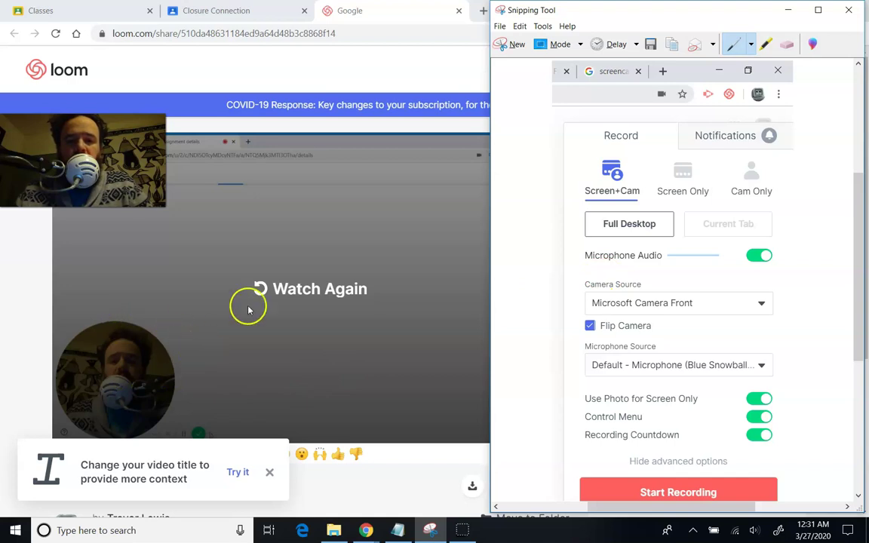
Return to the video's share page, replay the recording from the start and pause it.
{"action": "left_click", "coordinate": [48, 328]}
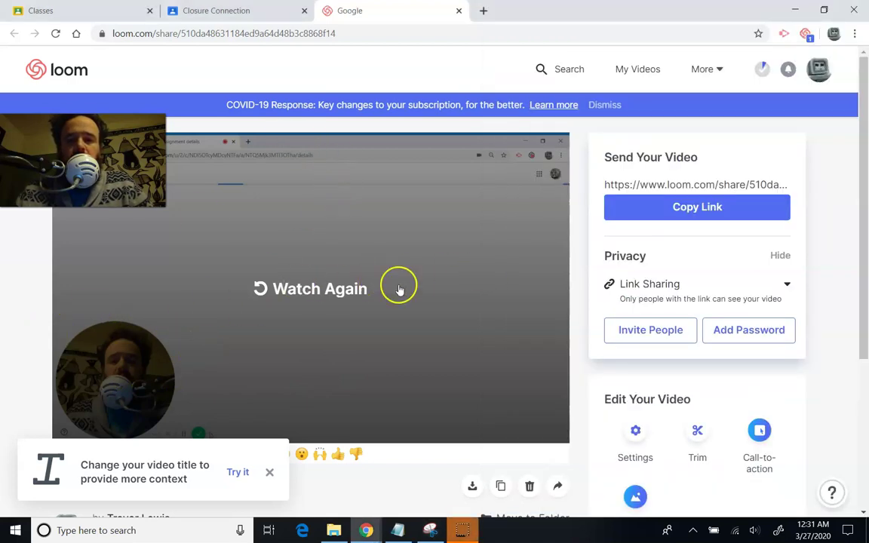
{"action": "scroll", "coordinate": [453, 373], "scroll_direction": "down", "scroll_amount": 2}
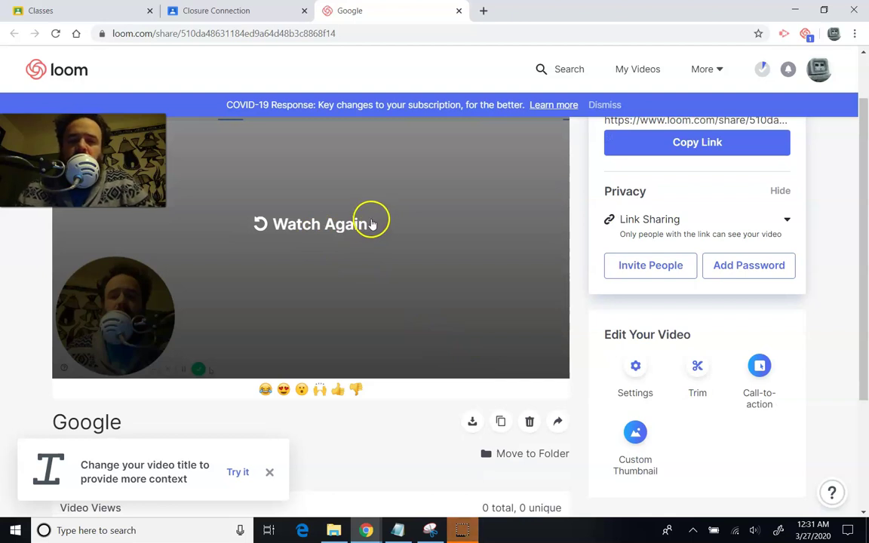
{"action": "scroll", "coordinate": [442, 186], "scroll_direction": "up", "scroll_amount": 2}
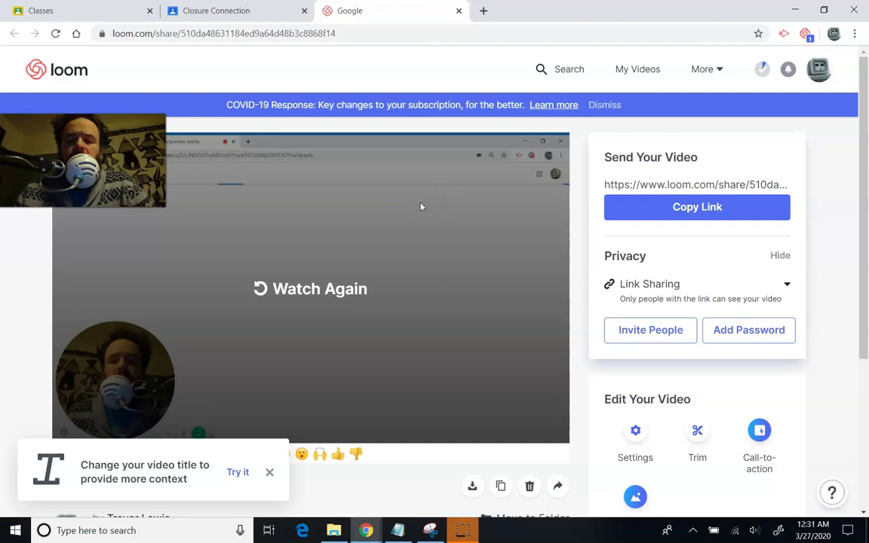
{"action": "left_click", "coordinate": [330, 295]}
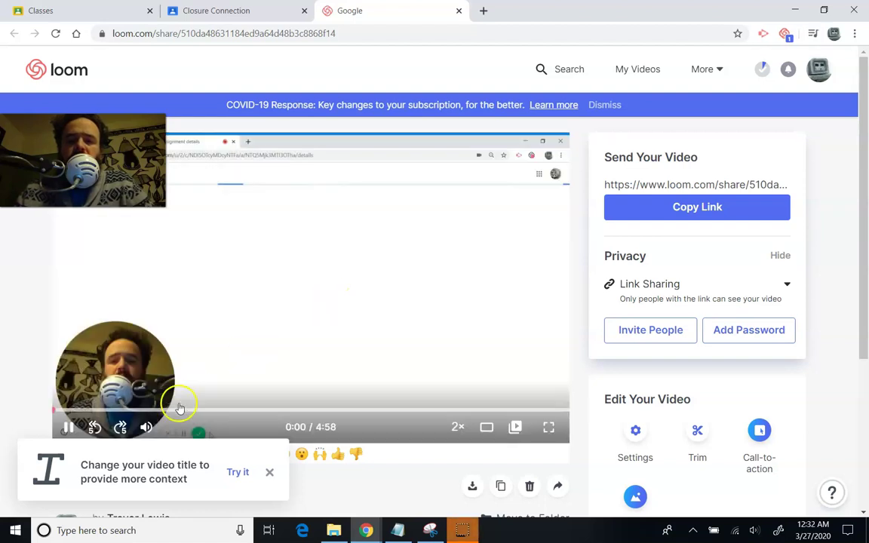
{"action": "left_click", "coordinate": [73, 428]}
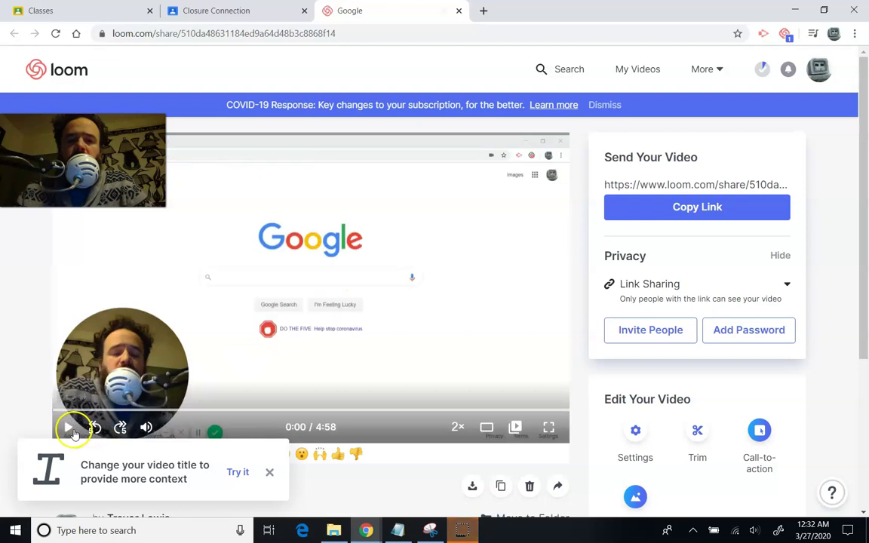
Set the player's playback speed back to normal 1x.
{"action": "left_click", "coordinate": [457, 429]}
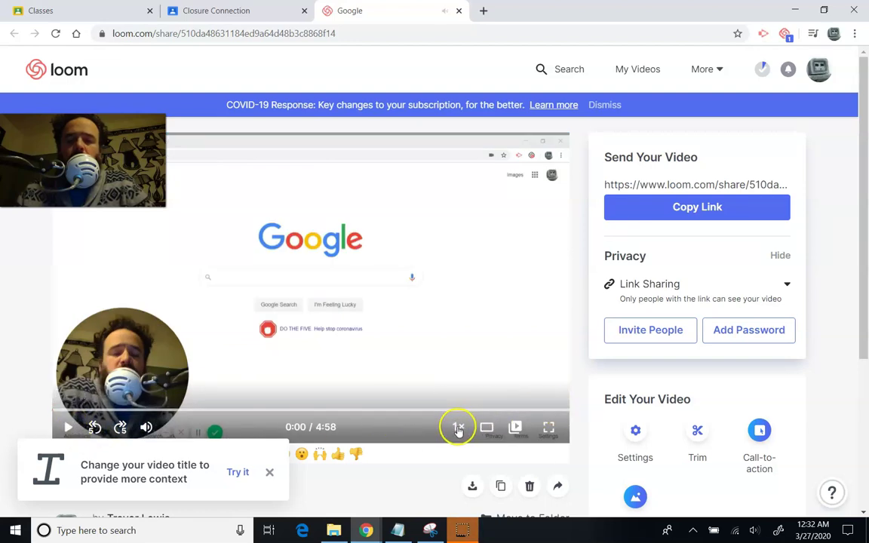
{"action": "left_click", "coordinate": [459, 429]}
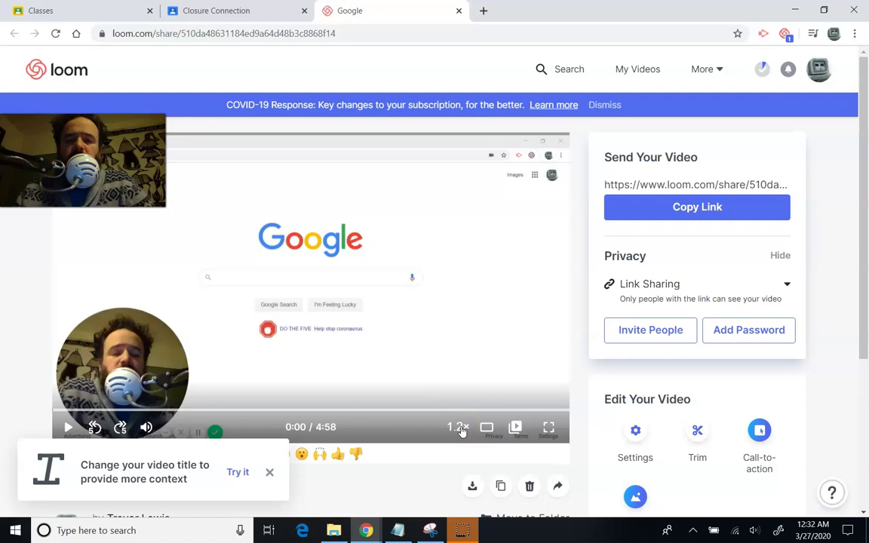
{"action": "left_click", "coordinate": [458, 429]}
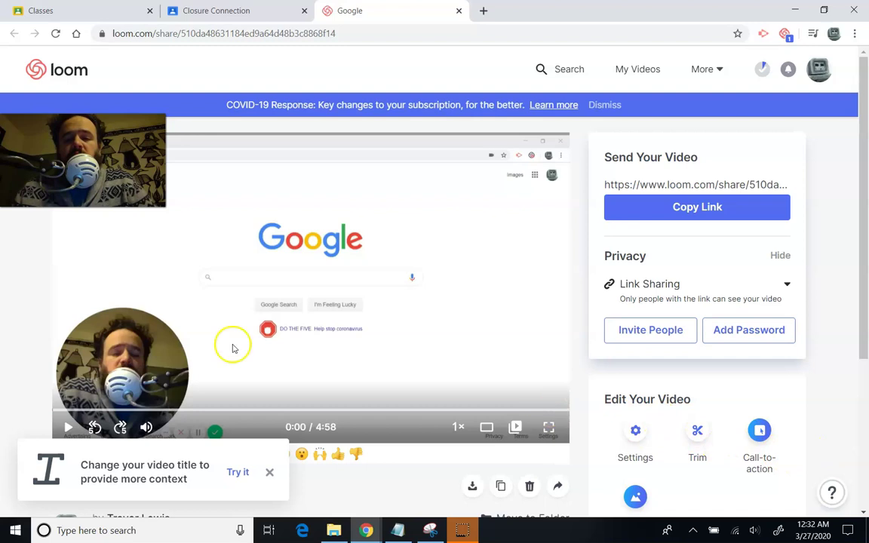
{"action": "scroll", "coordinate": [647, 423], "scroll_direction": "down", "scroll_amount": 1}
{"action": "scroll", "coordinate": [647, 423], "scroll_direction": "down", "scroll_amount": 1}
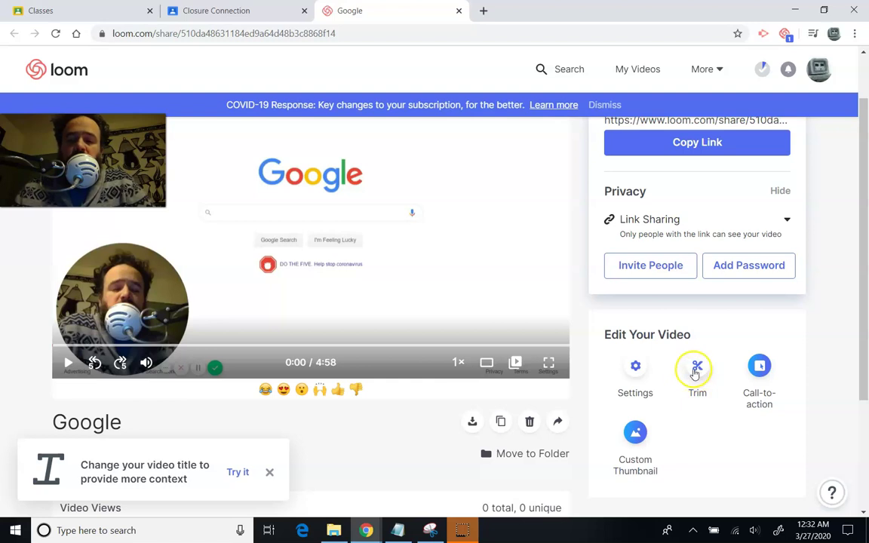
{"action": "scroll", "coordinate": [407, 306], "scroll_direction": "up", "scroll_amount": 2}
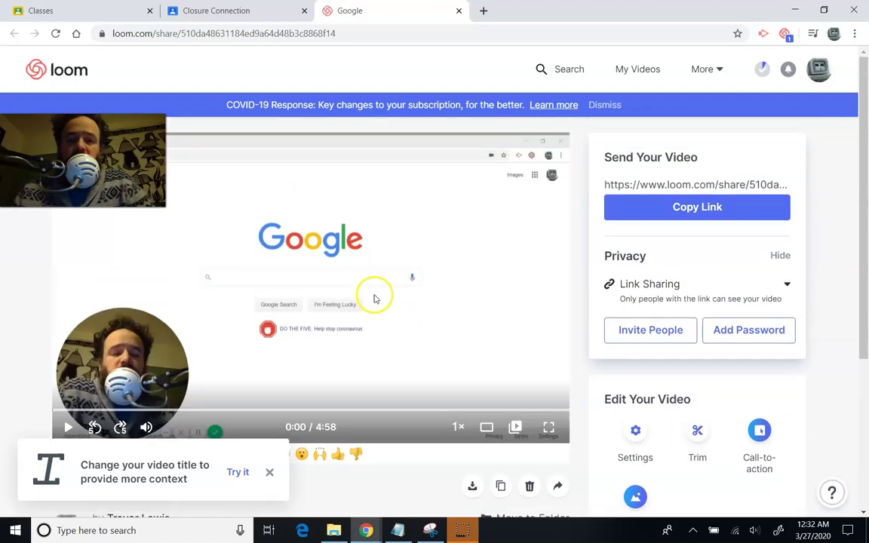
{"action": "scroll", "coordinate": [355, 301], "scroll_direction": "down", "scroll_amount": 2}
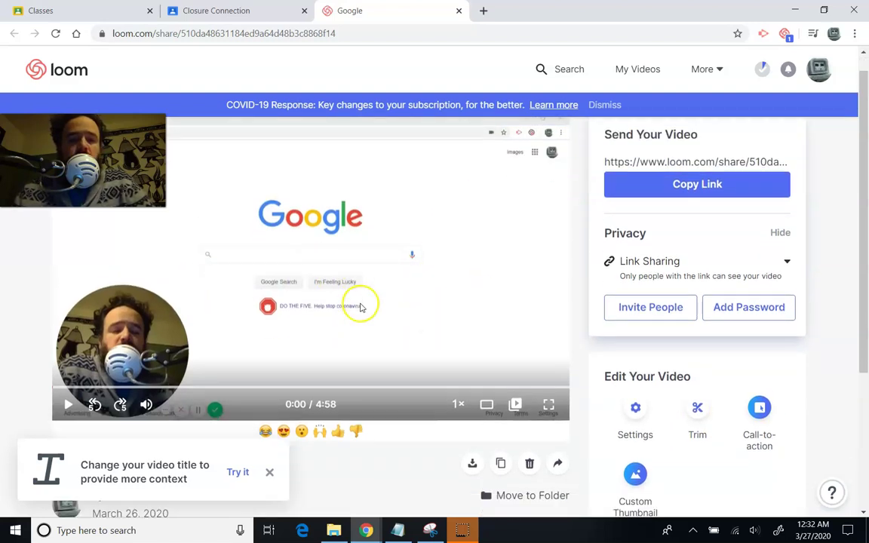
{"action": "scroll", "coordinate": [268, 301], "scroll_direction": "down", "scroll_amount": 2}
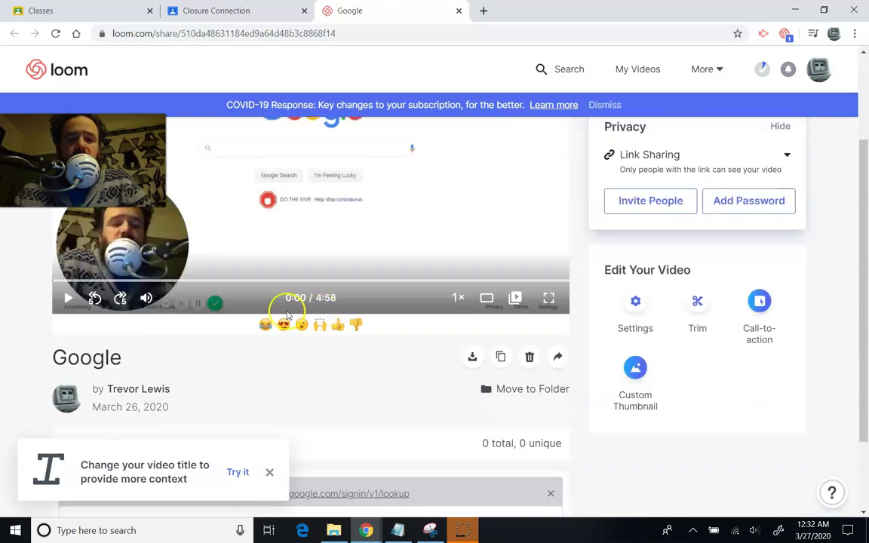
Change the video title from 'Google' to 'Setup Google Classroom for Students'.
{"action": "left_click", "coordinate": [116, 360]}
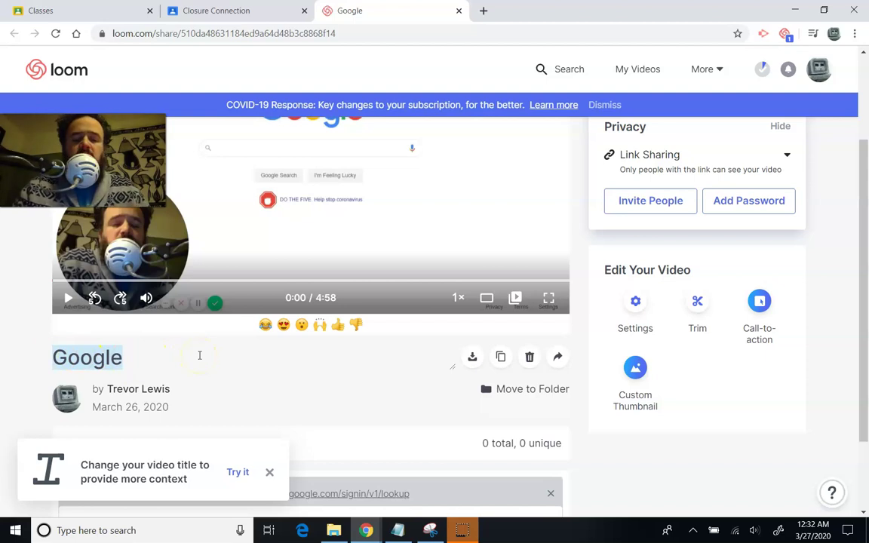
{"action": "type", "text": "Setup"}
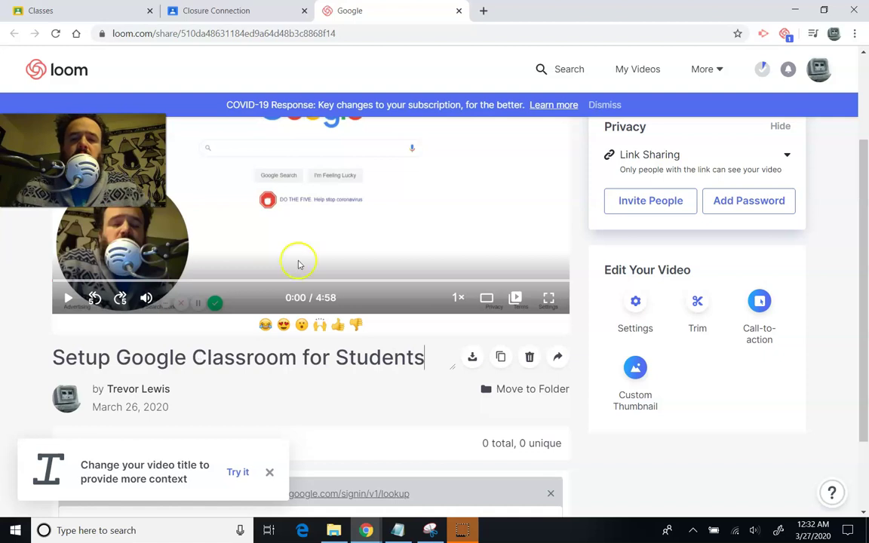
{"action": "scroll", "coordinate": [287, 277], "scroll_direction": "up", "scroll_amount": 3}
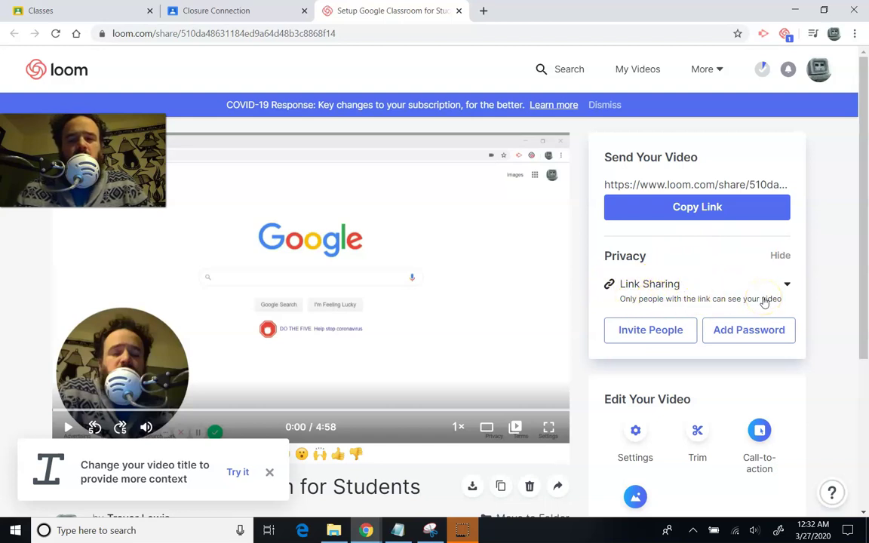
Copy the Loom share link and create a new assignment in Test class's Classwork.
{"action": "left_click", "coordinate": [707, 211]}
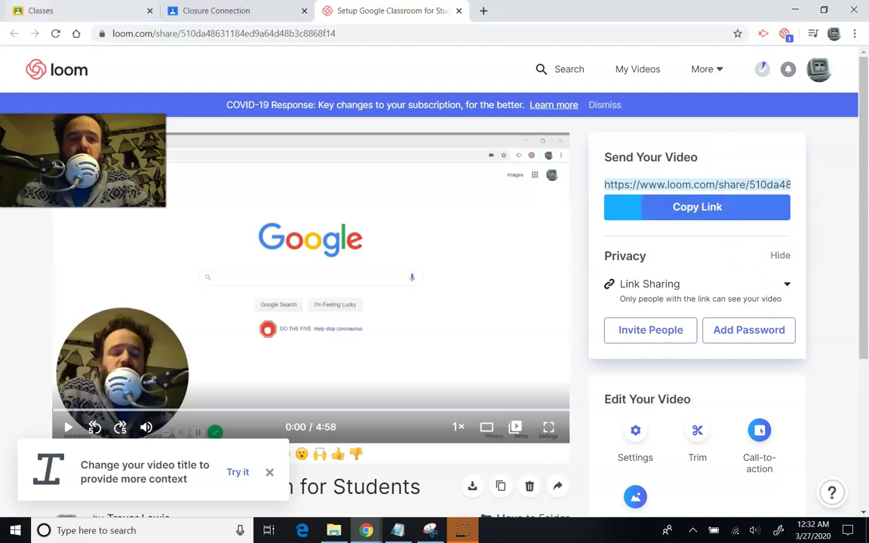
{"action": "left_click", "coordinate": [116, 7]}
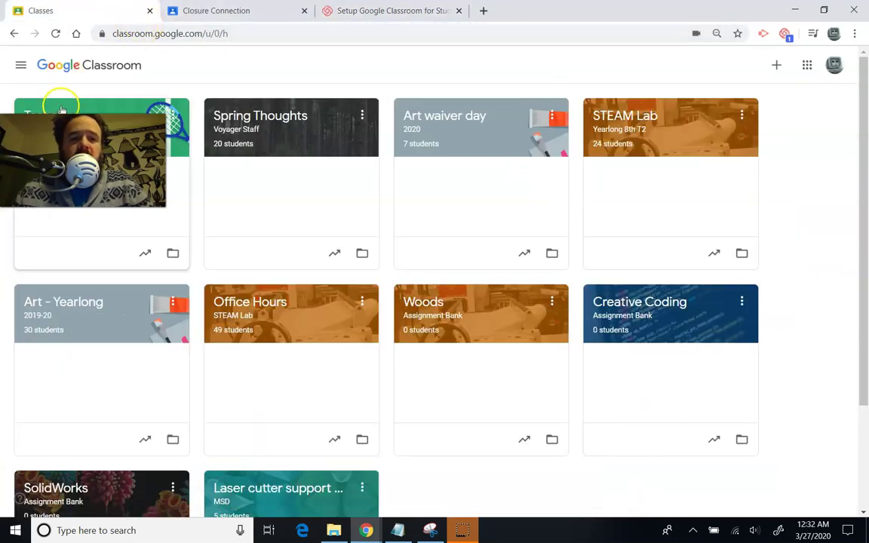
{"action": "left_click", "coordinate": [68, 109]}
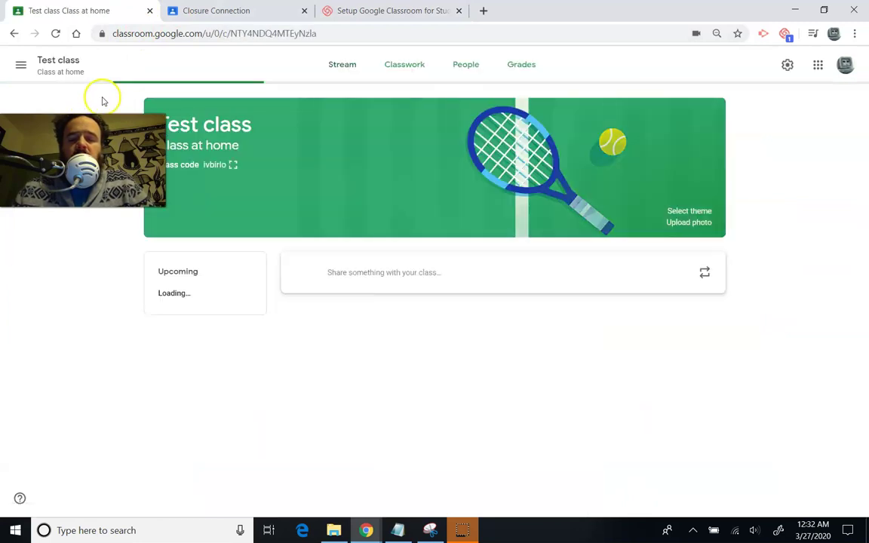
{"action": "left_click", "coordinate": [387, 66]}
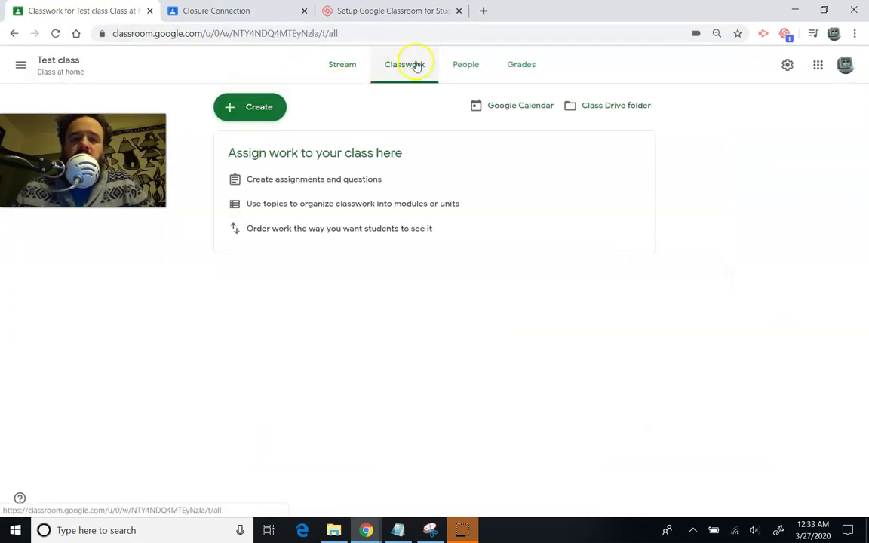
{"action": "left_click", "coordinate": [264, 112]}
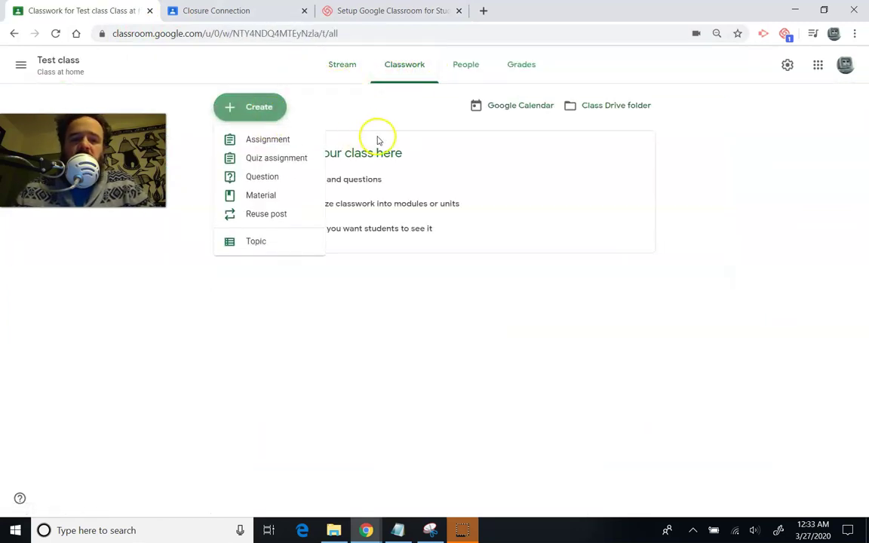
{"action": "left_click", "coordinate": [268, 140]}
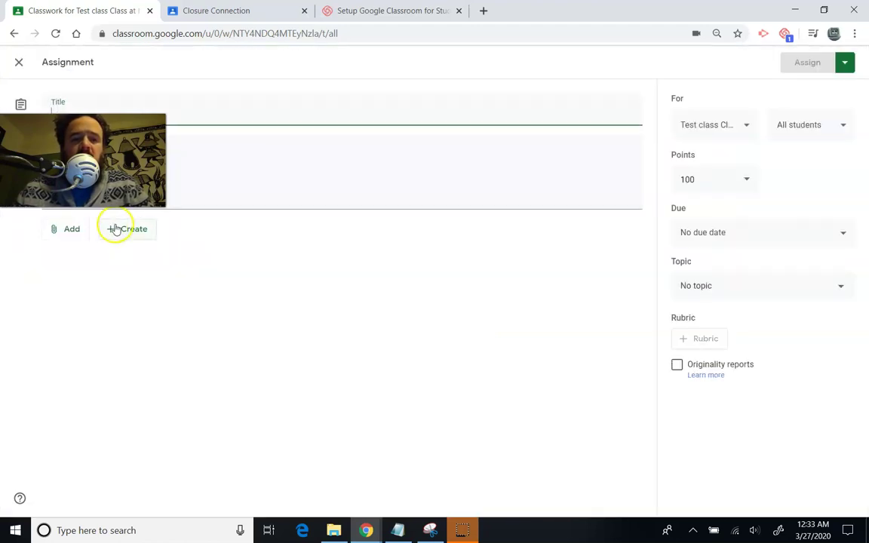
Attach the copied Loom video link to the assignment.
{"action": "left_click", "coordinate": [72, 230]}
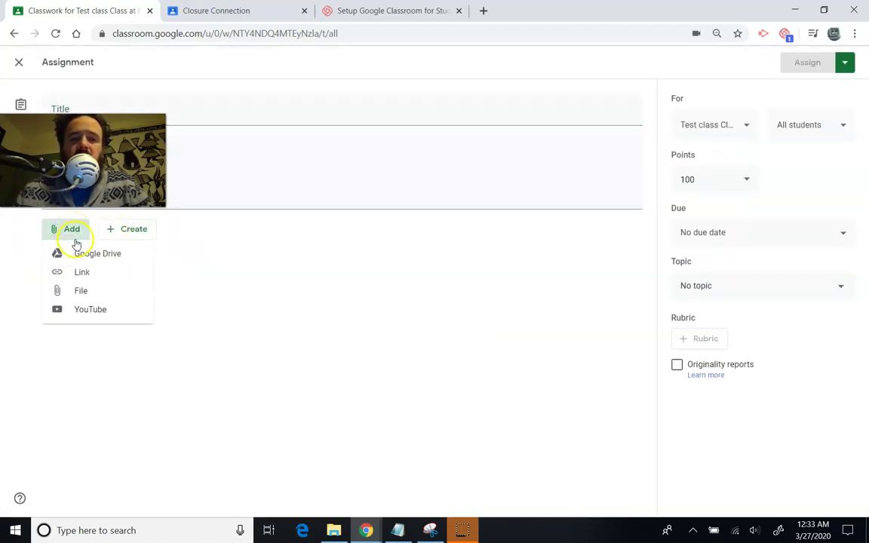
{"action": "left_click", "coordinate": [83, 272]}
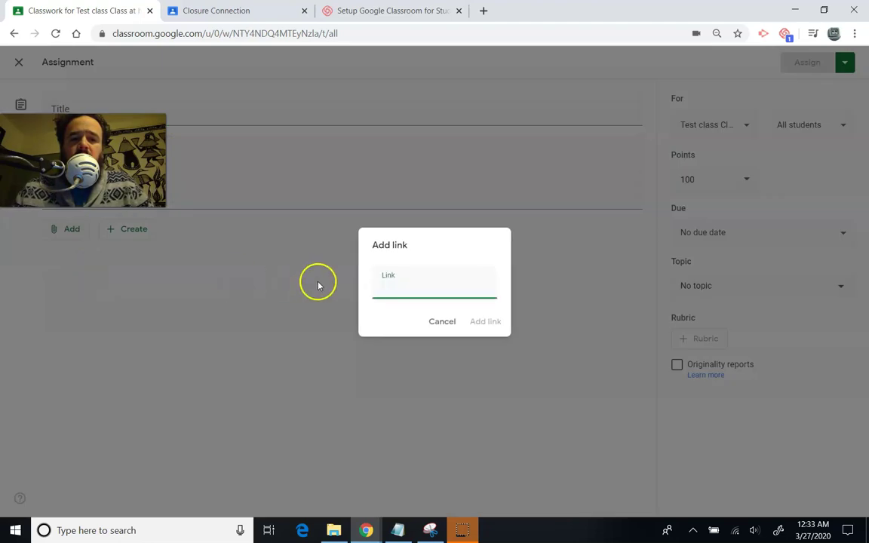
{"action": "key", "text": "ctrl+v"}
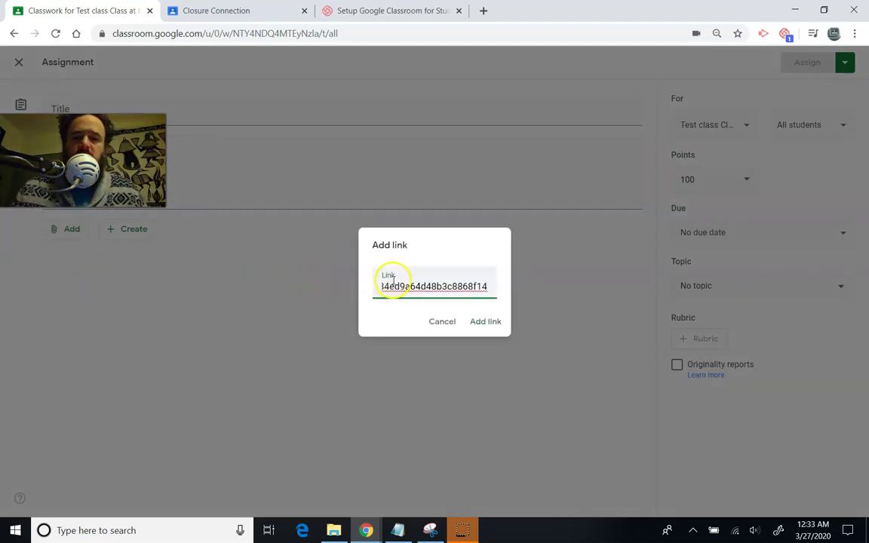
{"action": "left_click", "coordinate": [486, 323]}
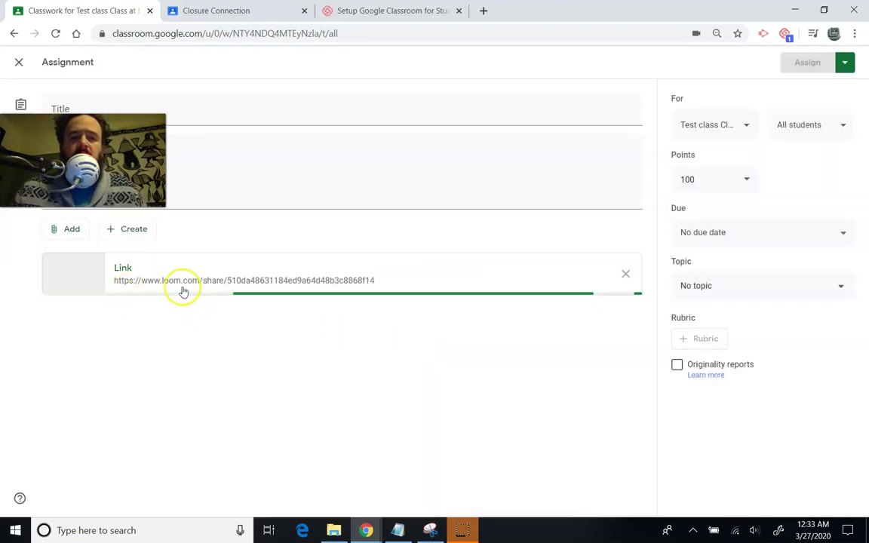